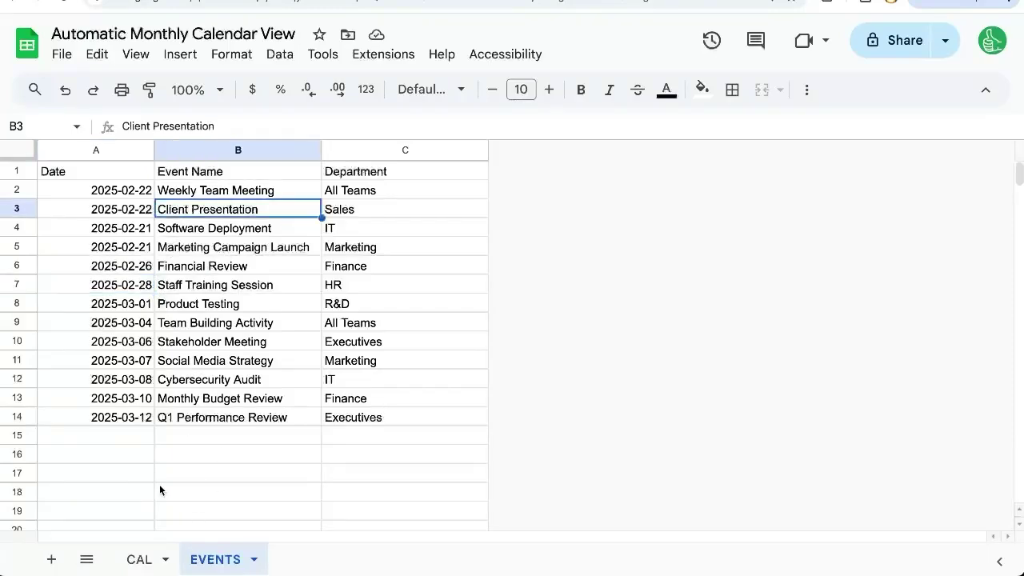
On the CAL sheet, inspect A3's =TODAY()-WEEKDAY(TODAY())+1 formula and the B3 and C3 date formulas.
left_click(138, 559)
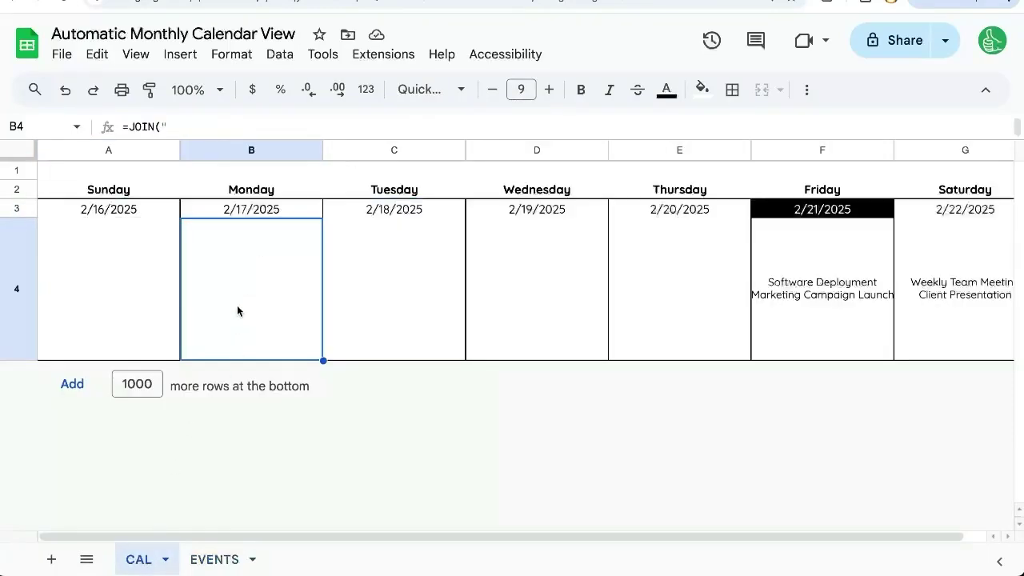
left_click(118, 193)
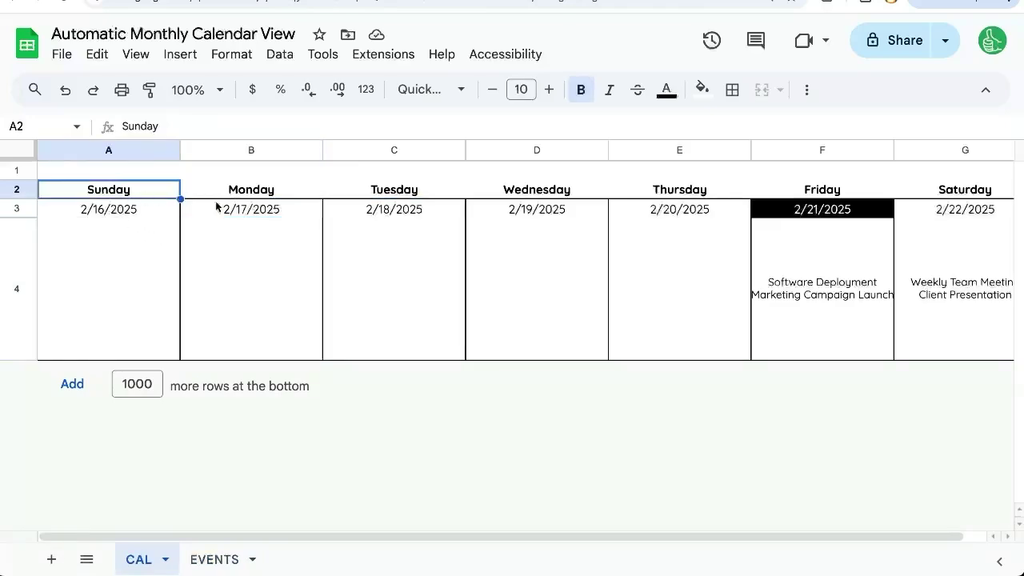
left_click(122, 211)
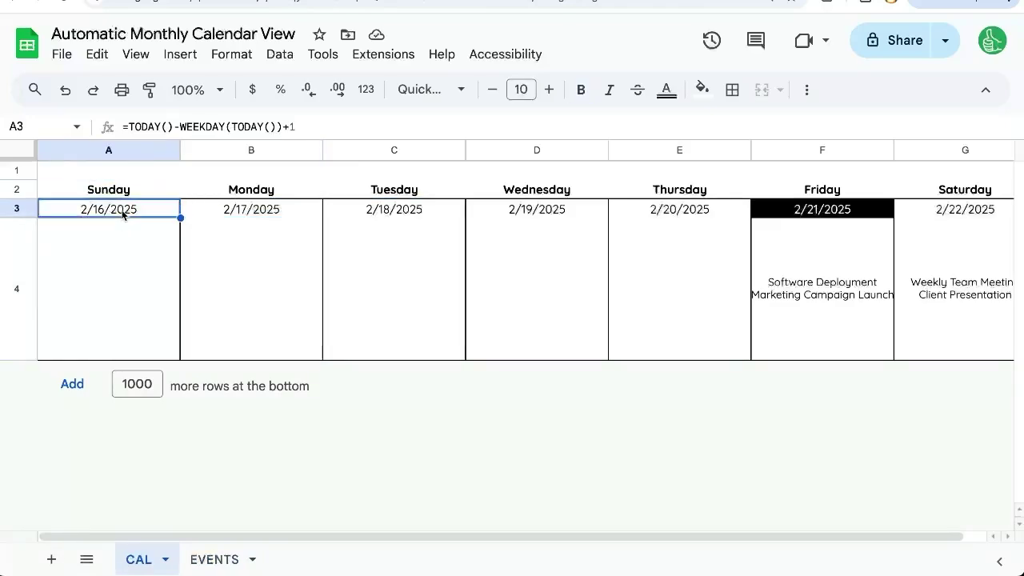
left_click(130, 126)
left_click_drag(130, 126, 306, 123)
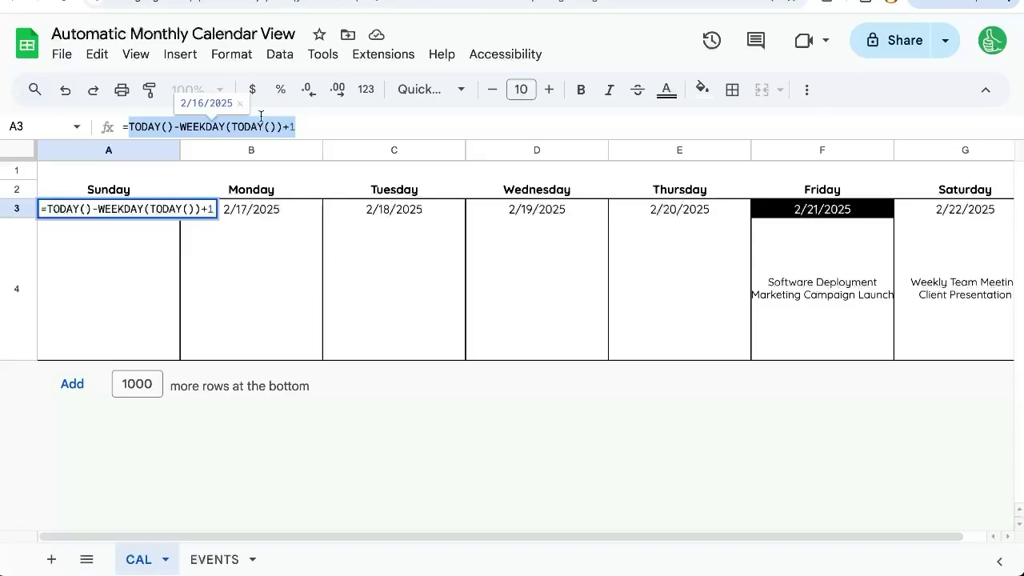
key("Escape")
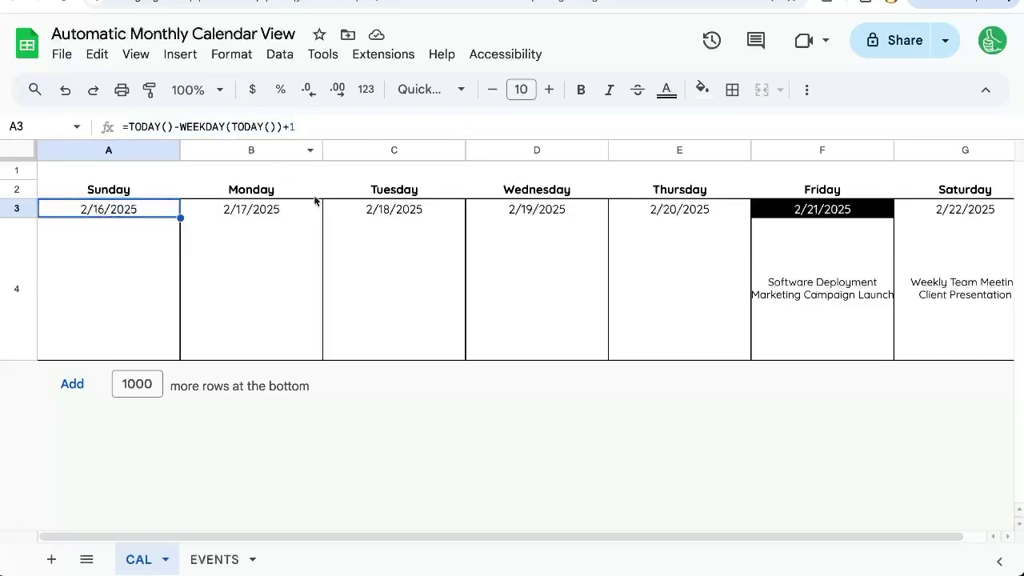
left_click(295, 210)
left_click(400, 208)
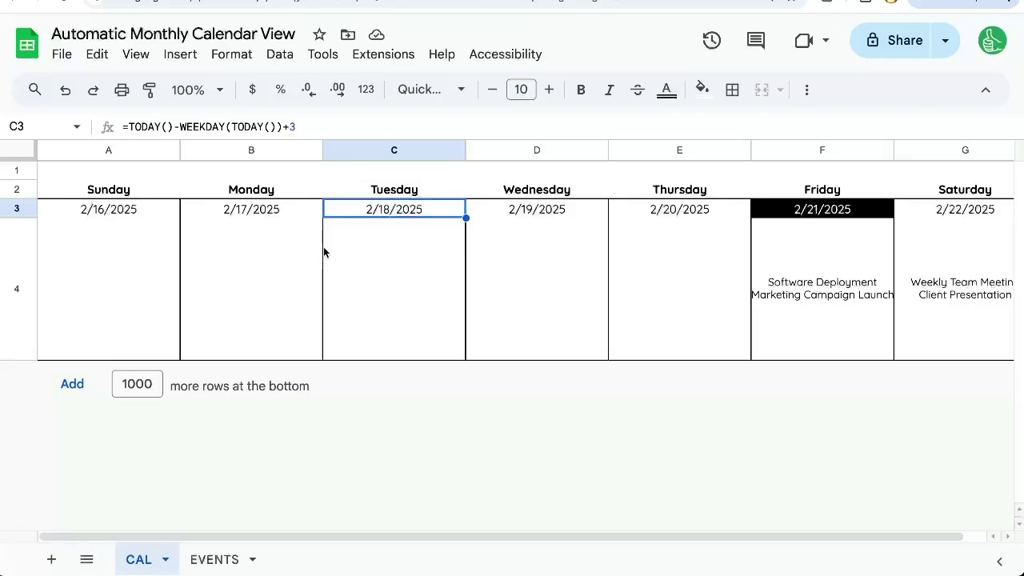
left_click(224, 561)
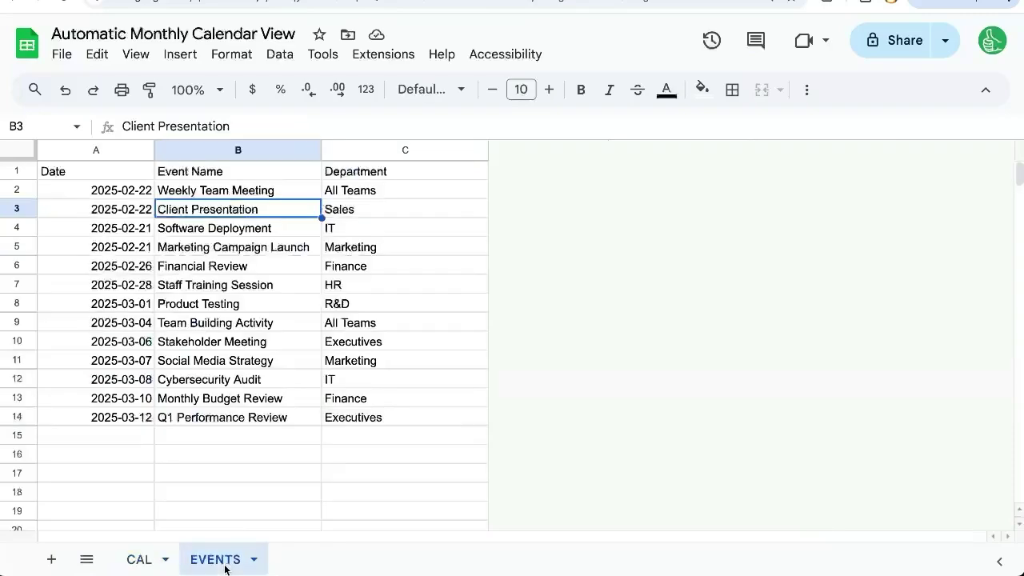
left_click(132, 209)
left_click_drag(130, 192, 130, 285)
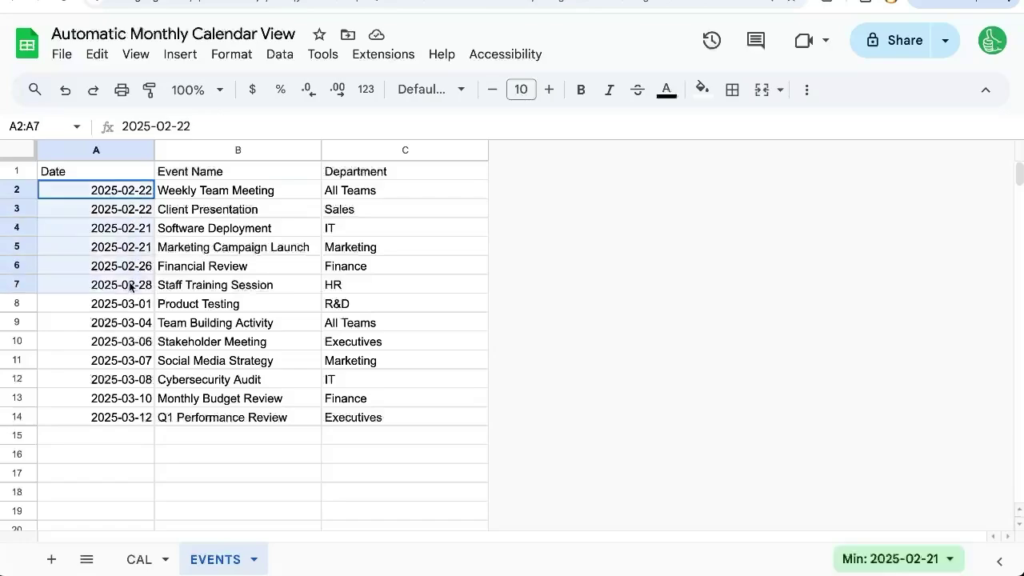
left_click(140, 559)
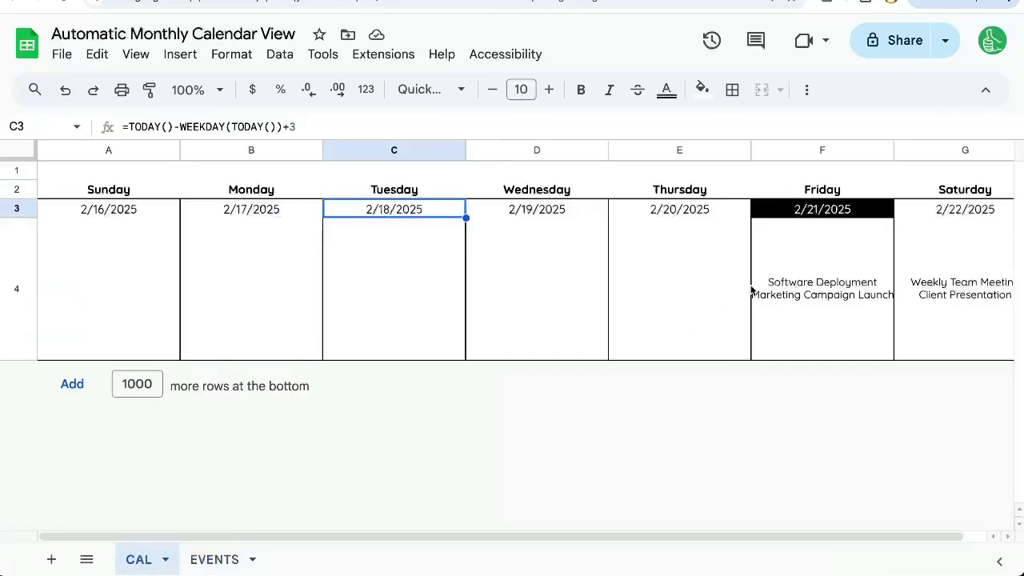
left_click(723, 296)
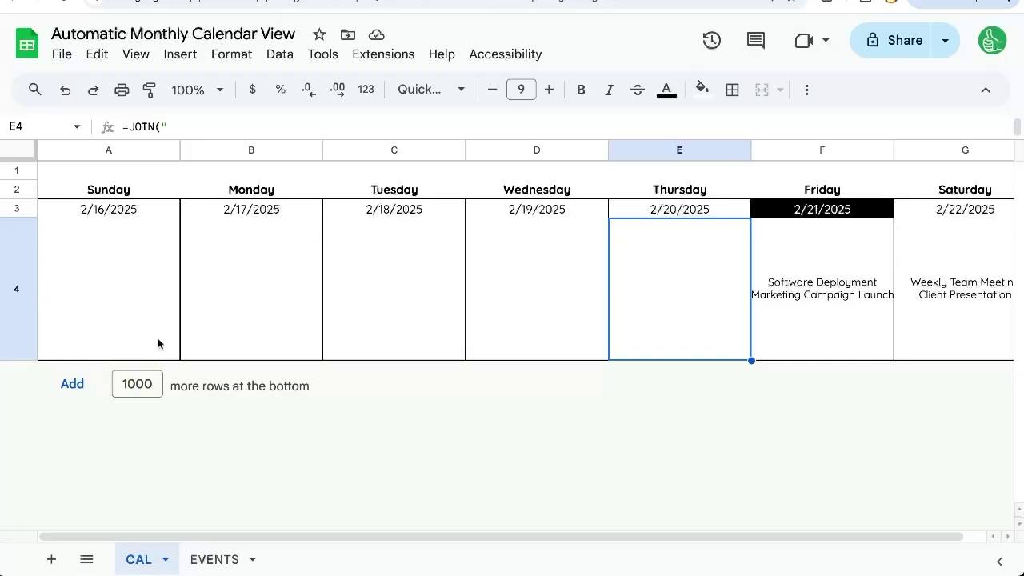
left_click(93, 328)
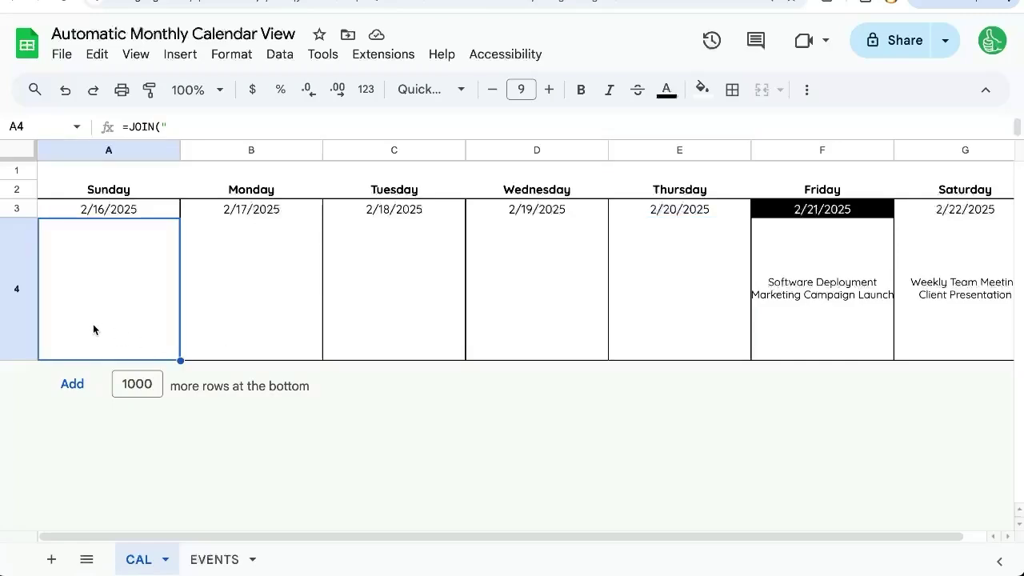
Insert empty rows beneath the first week's two rows.
left_click(16, 265)
left_click_drag(18, 209, 20, 256)
right_click(20, 256)
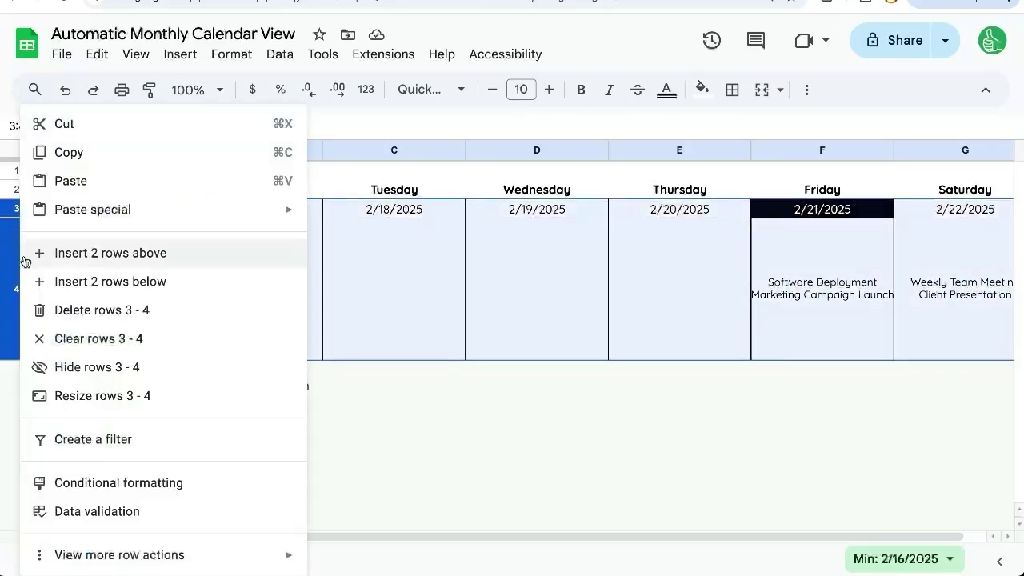
left_click(96, 286)
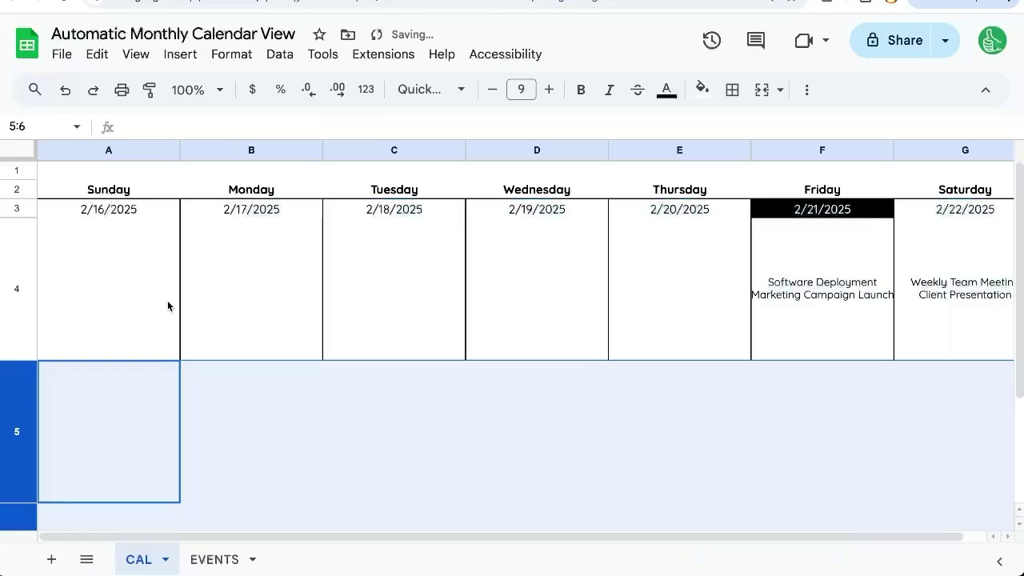
key("ctrl+y")
key("ctrl+y")
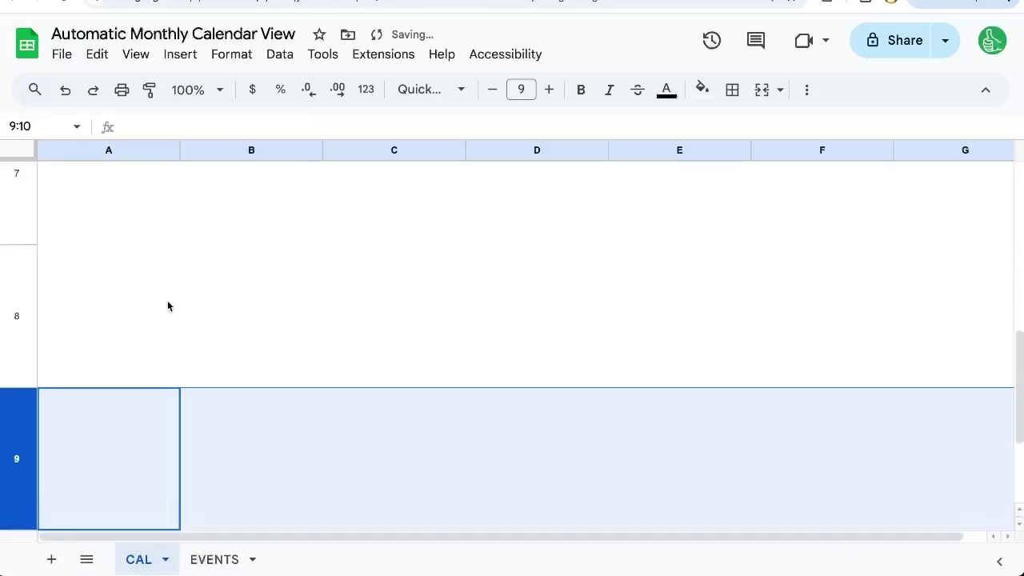
scroll(167, 300, "up", 5)
Copy the first week's rows 3–4 into rows 5–6.
left_click_drag(12, 214, 16, 288)
key("ctrl+c")
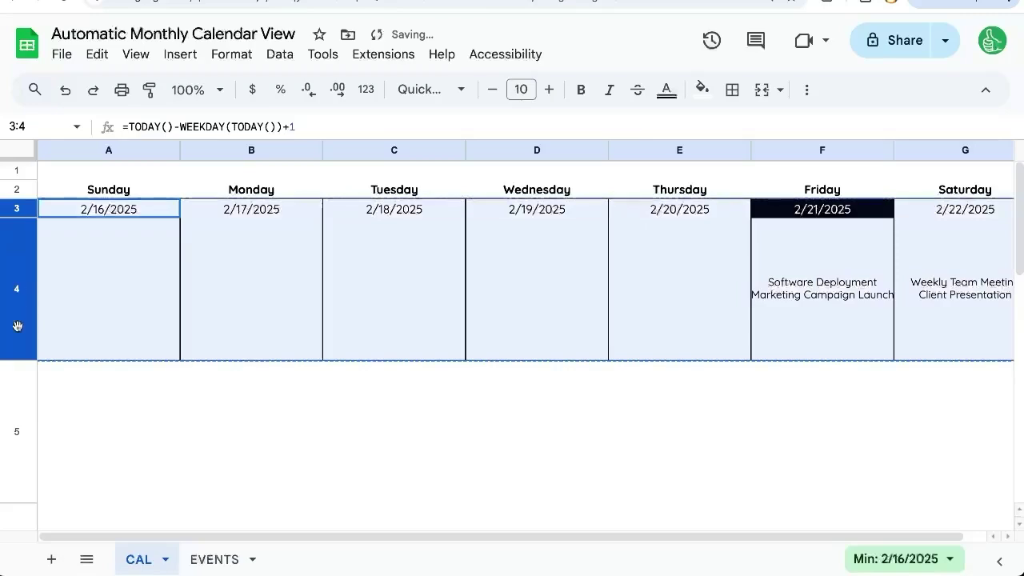
left_click(17, 391)
key("ctrl+v")
Enter =A3+7 in A5 so the second week starts on 2/23/2025.
left_click(167, 210)
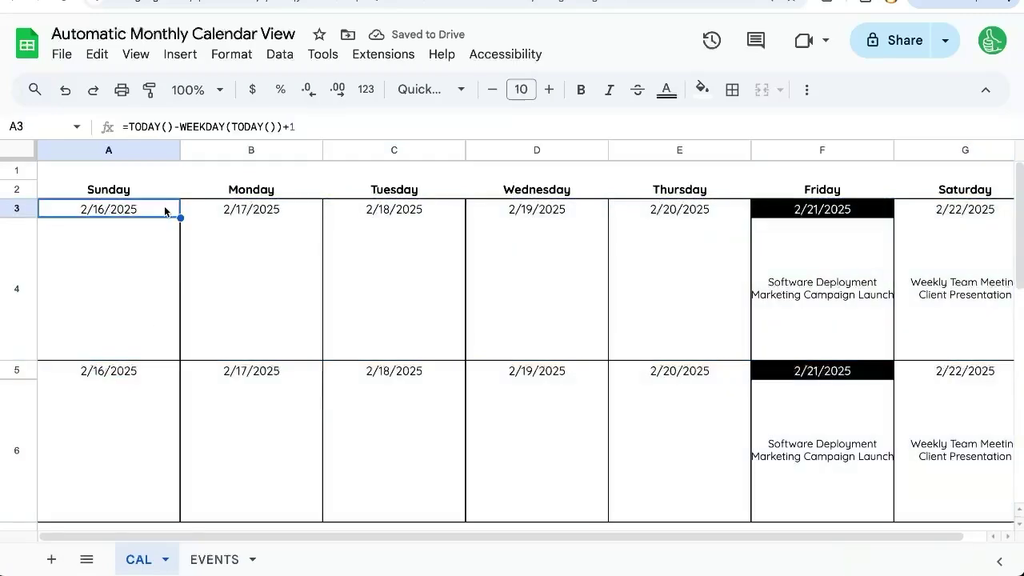
left_click(130, 368)
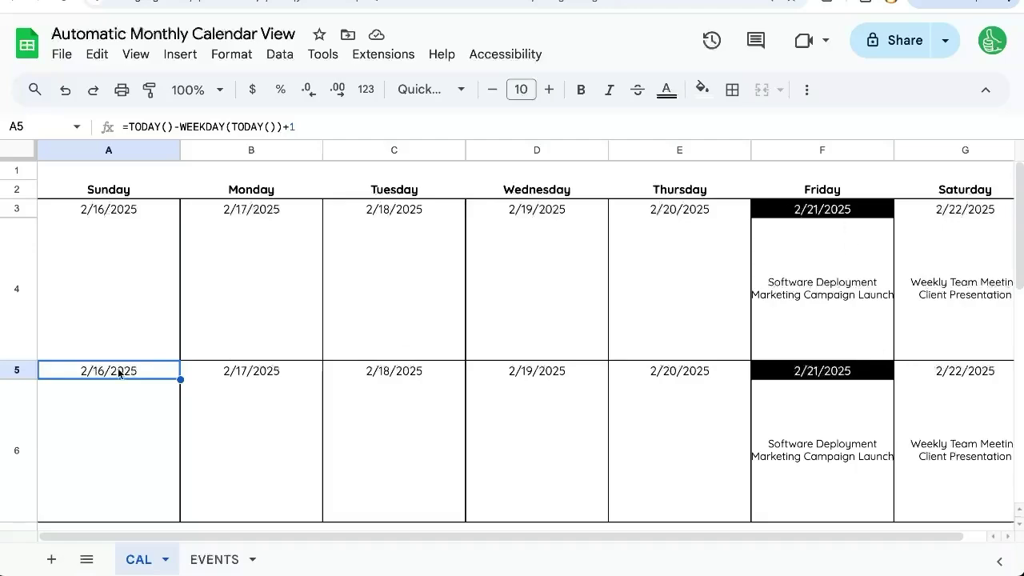
type("=")
left_click(121, 216)
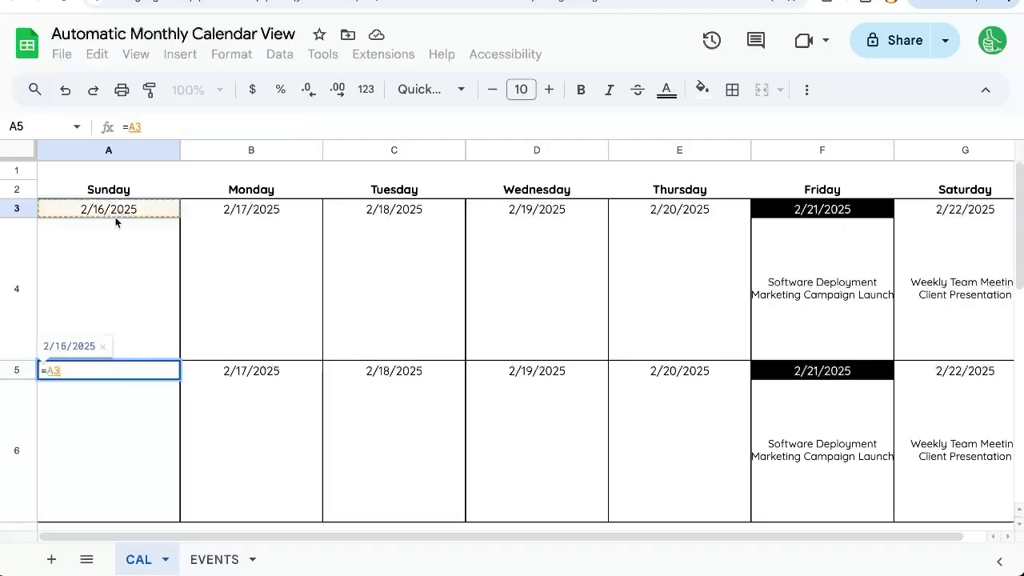
type("+7")
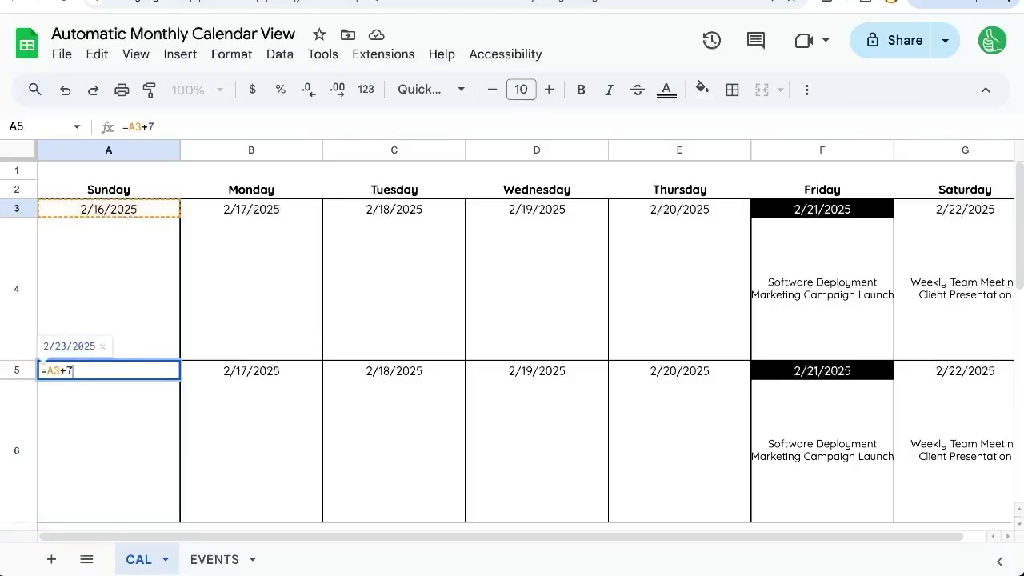
key("Return")
Copy A5's formula across row 5 to fill the second week's dates through Saturday.
left_click(108, 370)
key("ctrl+c")
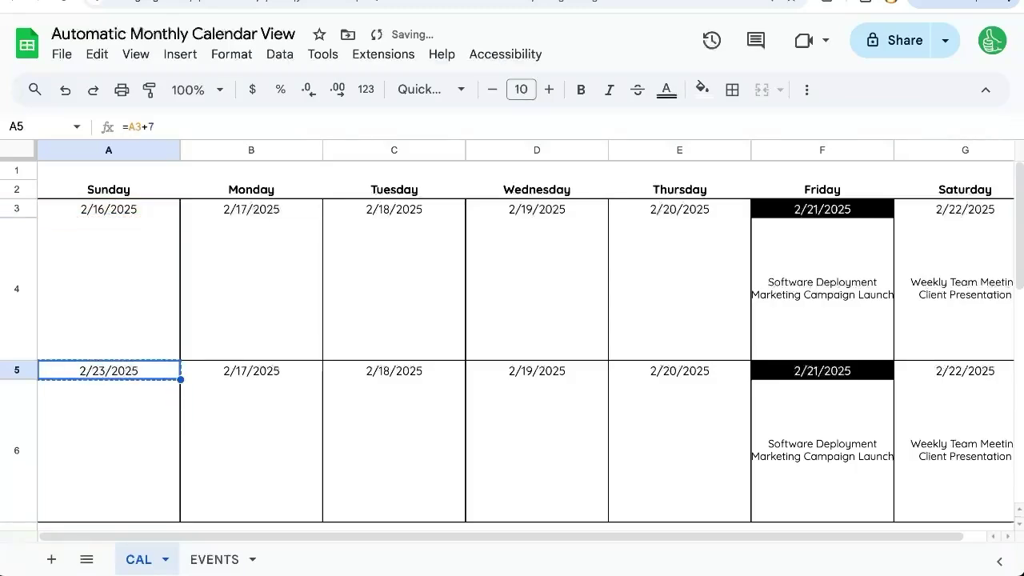
key("shift+Right")
key("shift+Right")
key("shift+Right")
key("shift+Right")
key("shift+Right")
key("shift+Right")
key("ctrl+v")
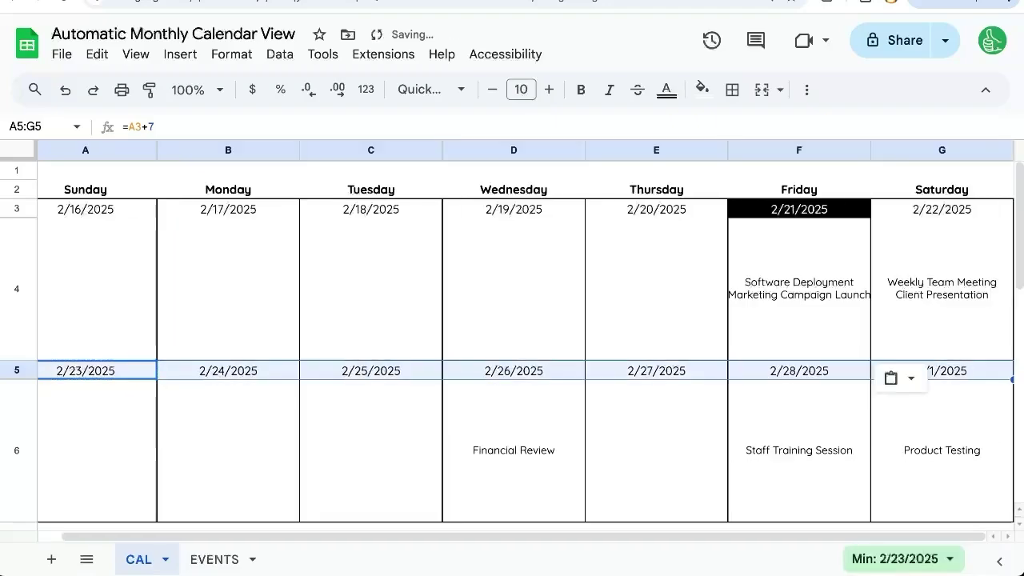
left_click(455, 478)
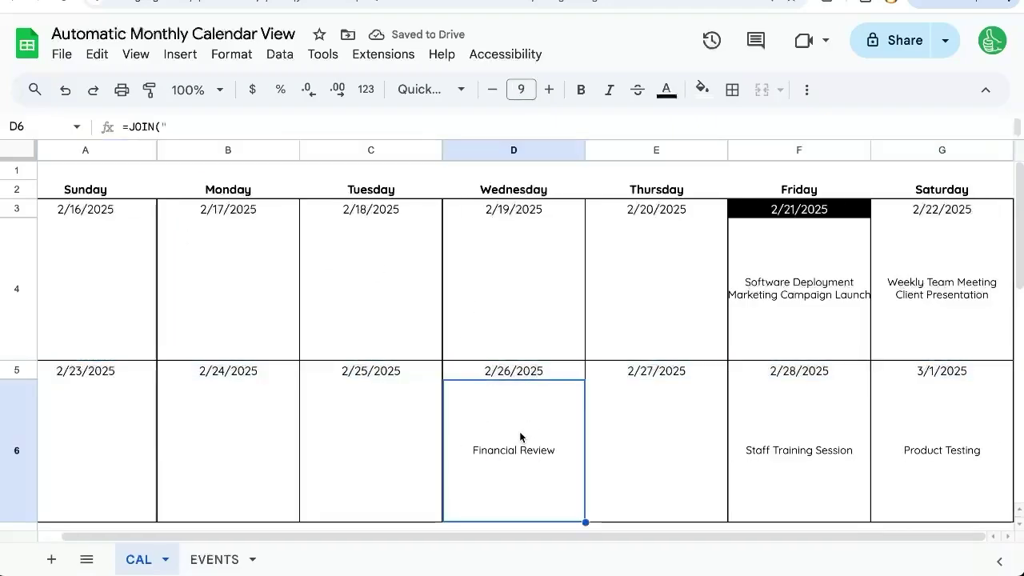
left_click(512, 372)
left_click(516, 450)
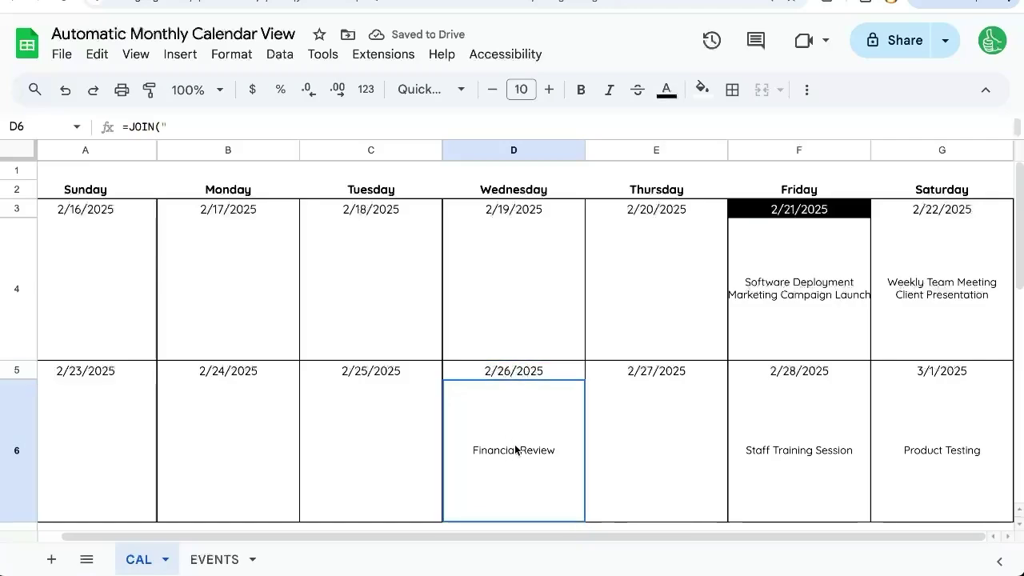
double_click(516, 450)
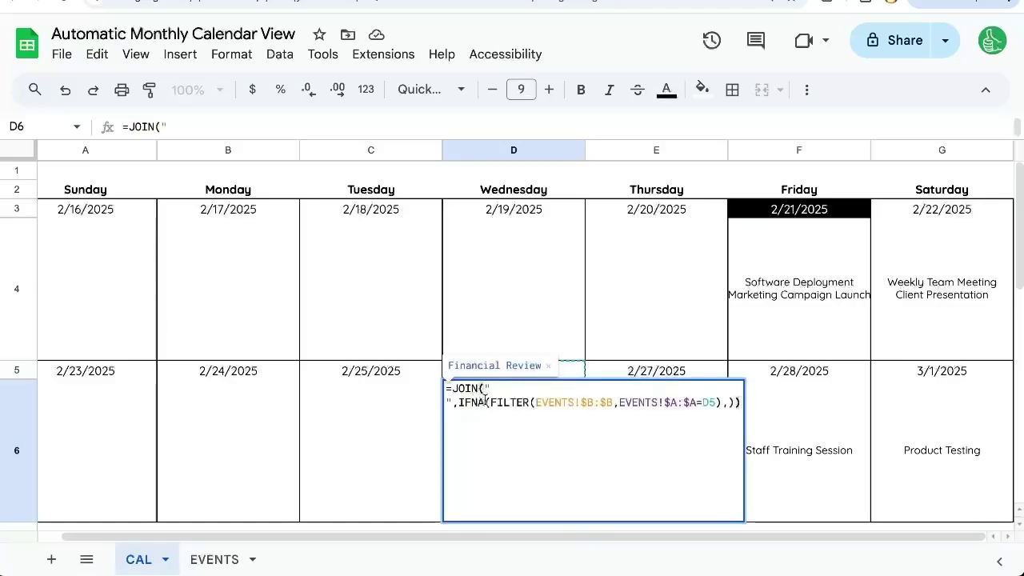
left_click_drag(489, 402, 715, 402)
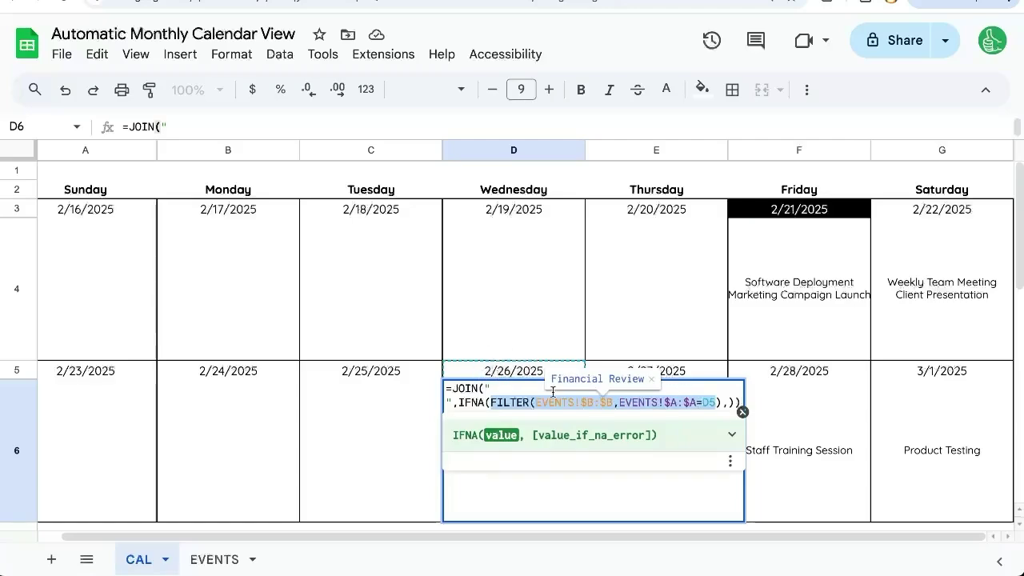
left_click(484, 390)
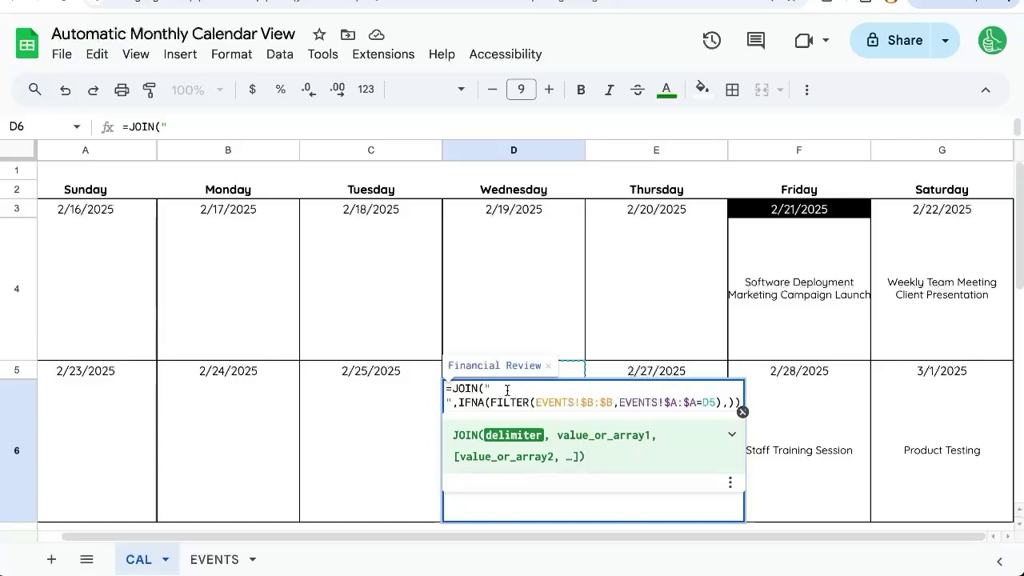
key("Escape")
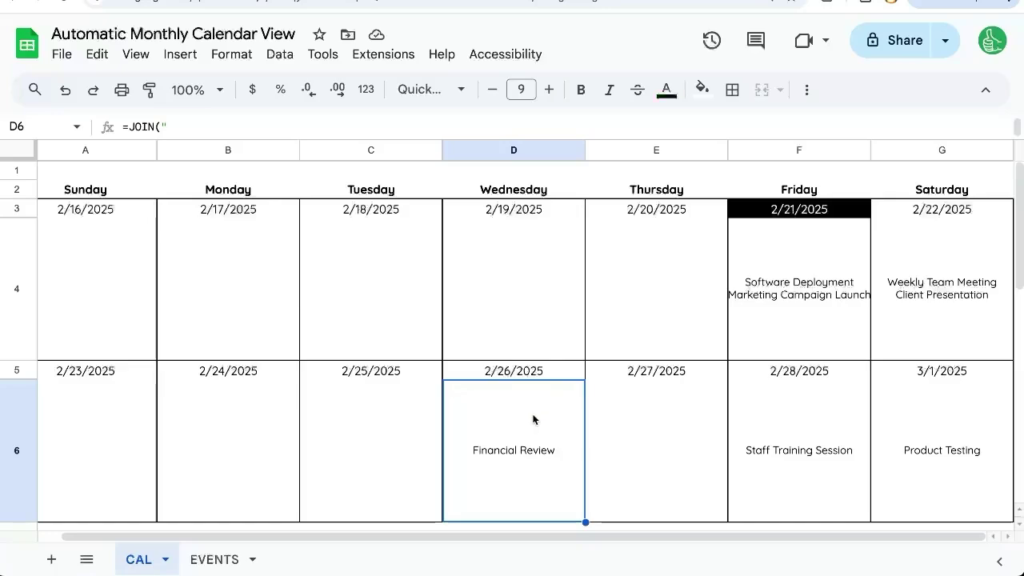
left_click(505, 371)
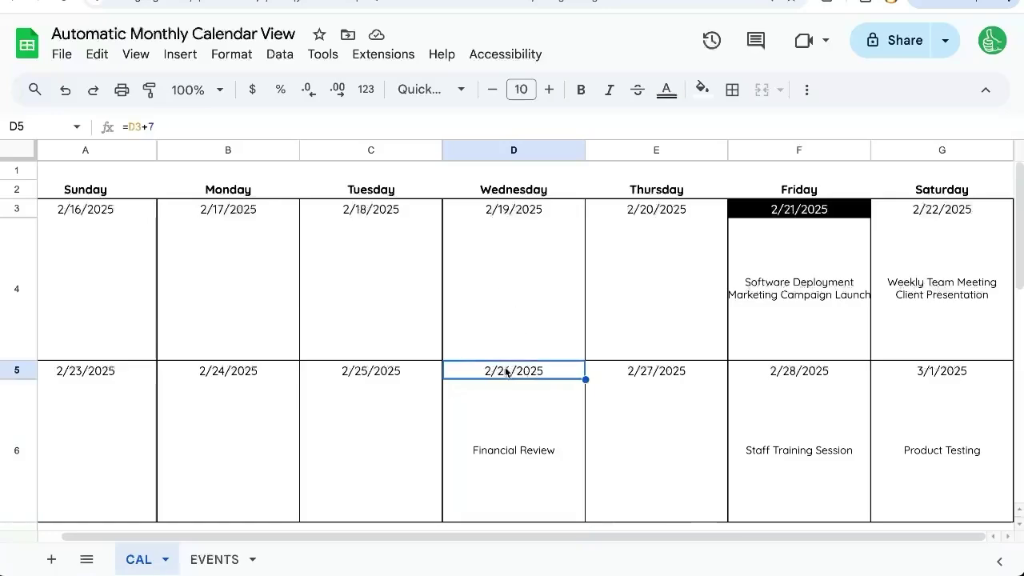
Copy the second week's rows 5–6 and paste them at row 7 as March 2–8.
scroll(480, 371, "left", 1)
left_click(12, 374)
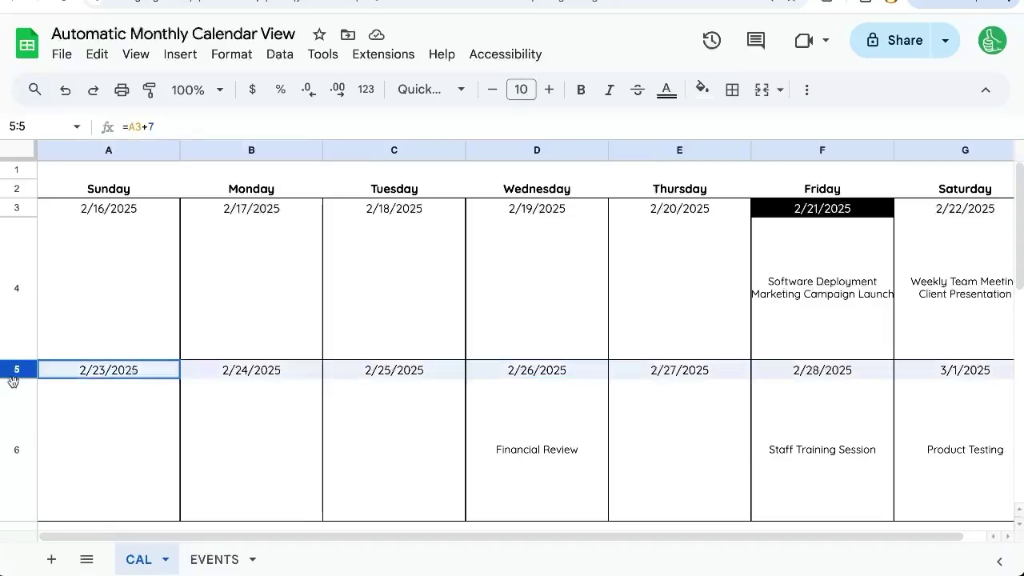
left_click_drag(12, 374, 14, 414)
key("ctrl+c")
scroll(14, 415, "down", 3)
left_click(14, 398)
key("ctrl+v")
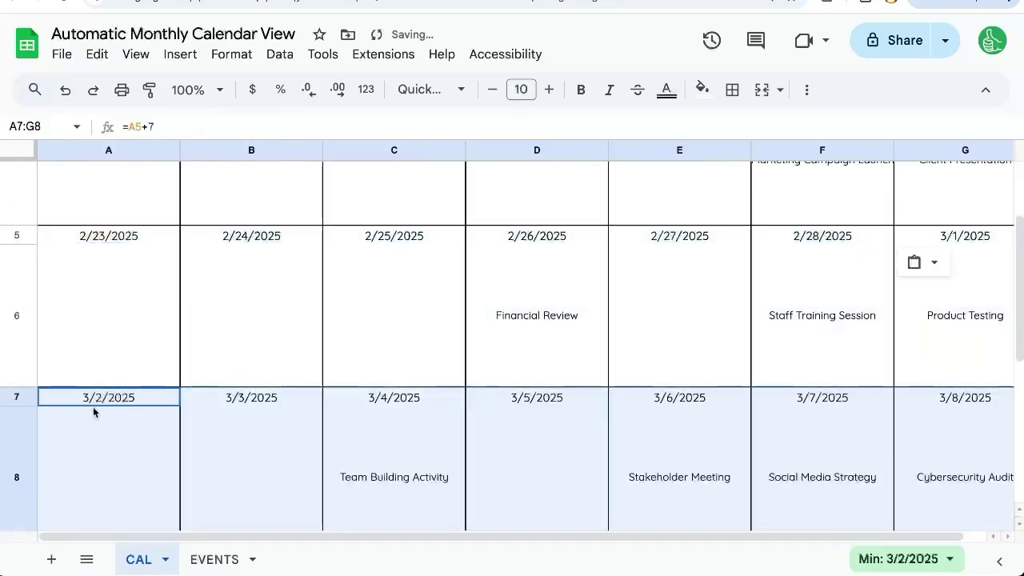
Verify the A5, A6 and A7 formulas each build on the previous week.
left_click(120, 236)
left_click(120, 368)
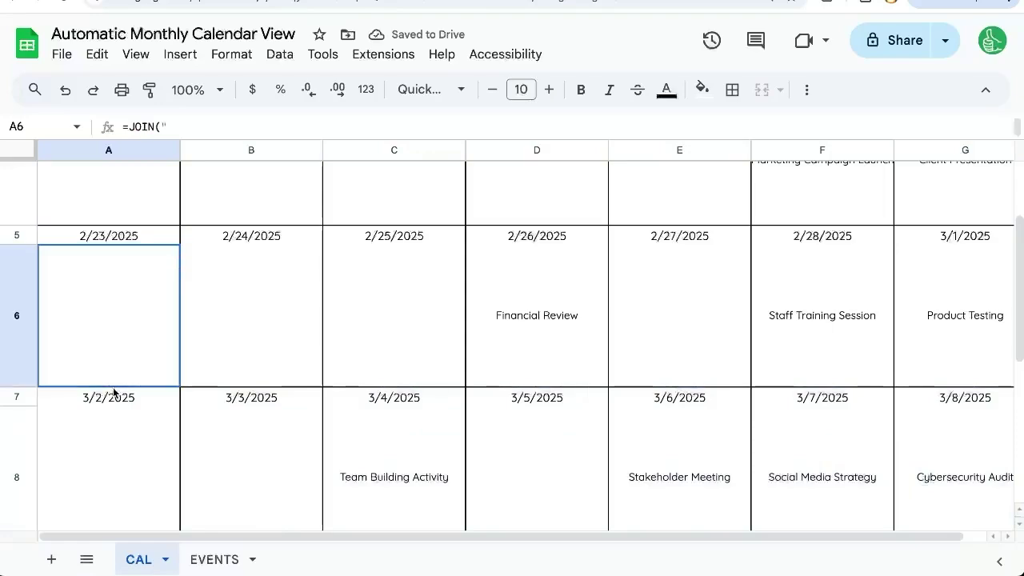
left_click(114, 395)
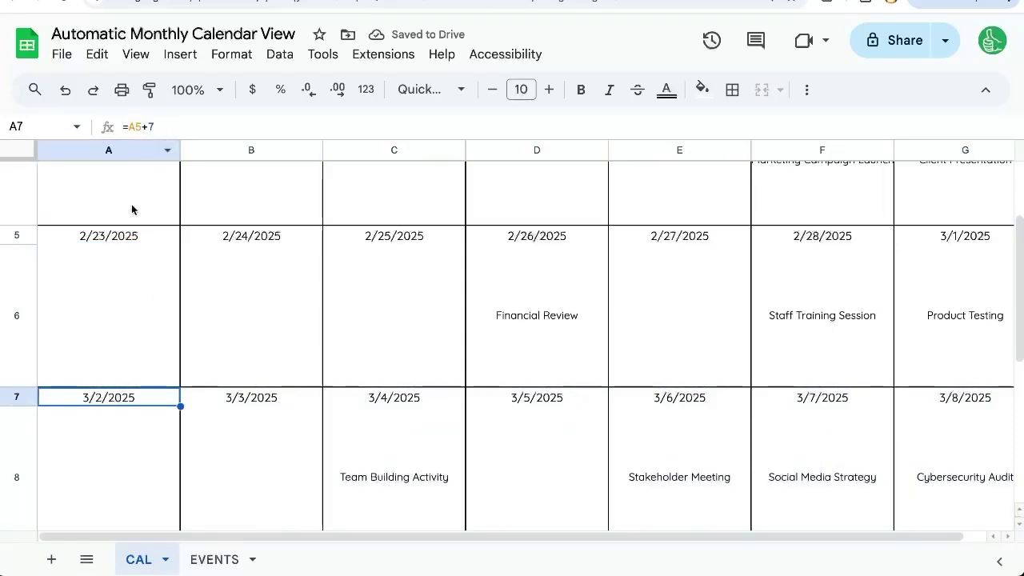
left_click(130, 236)
Paste the week at A9 as 3/9–3/15 and check the events formula in A4.
scroll(143, 236, "down", 3)
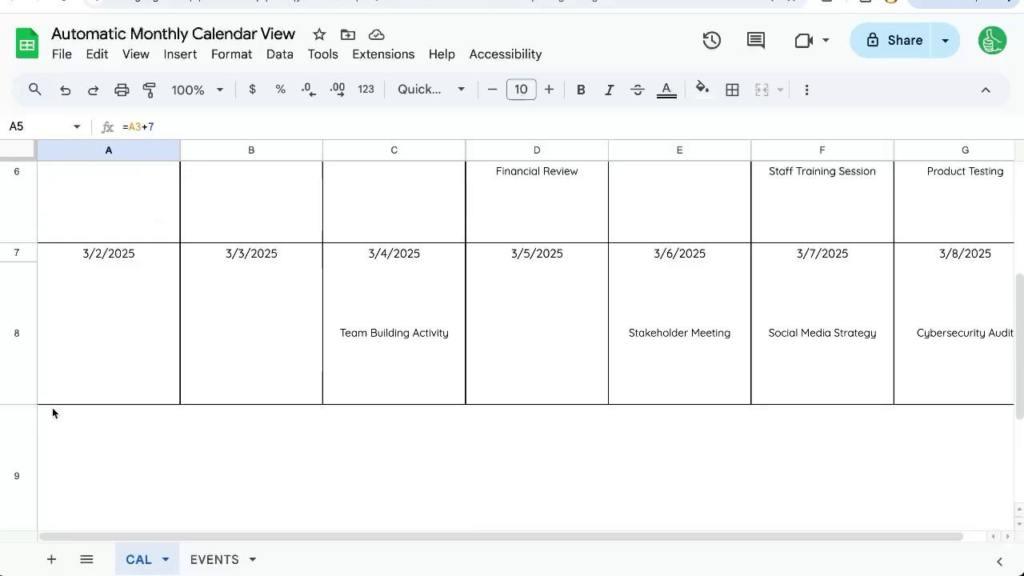
left_click(64, 433)
key("ctrl+v")
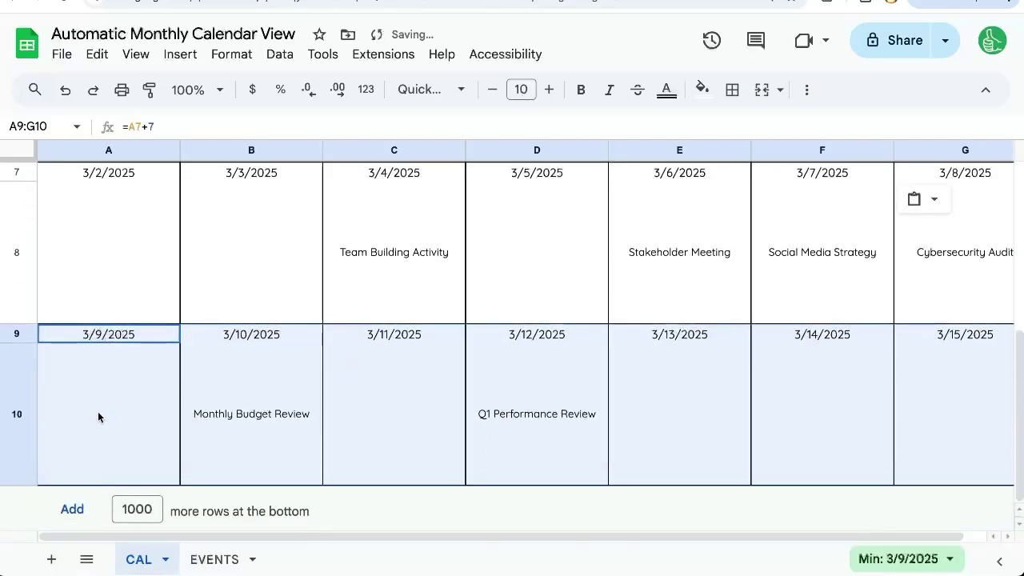
scroll(98, 411, "up", 5)
left_click(120, 328)
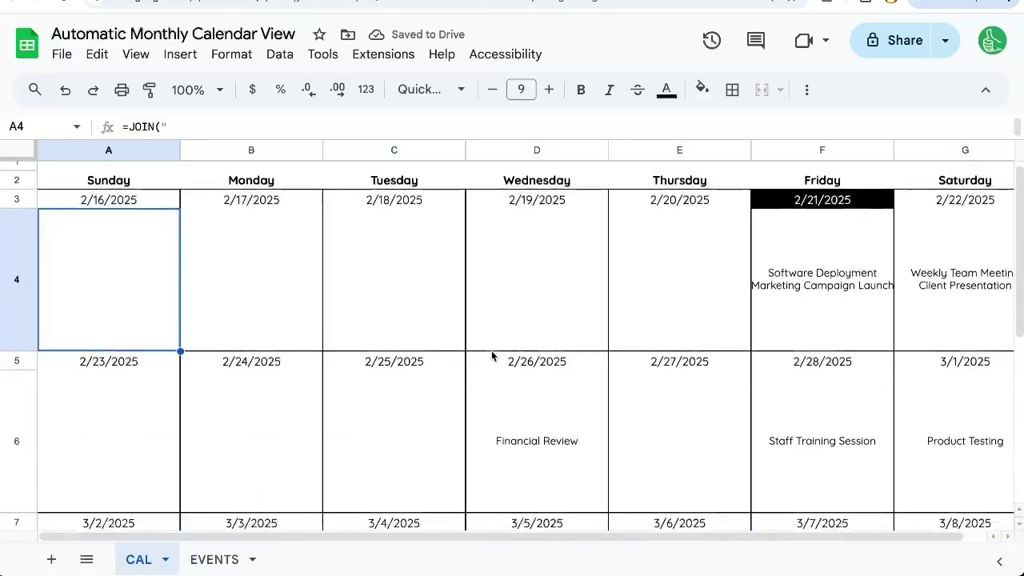
Add 10 more rows to the bottom of the sheet.
scroll(344, 456, "down", 5)
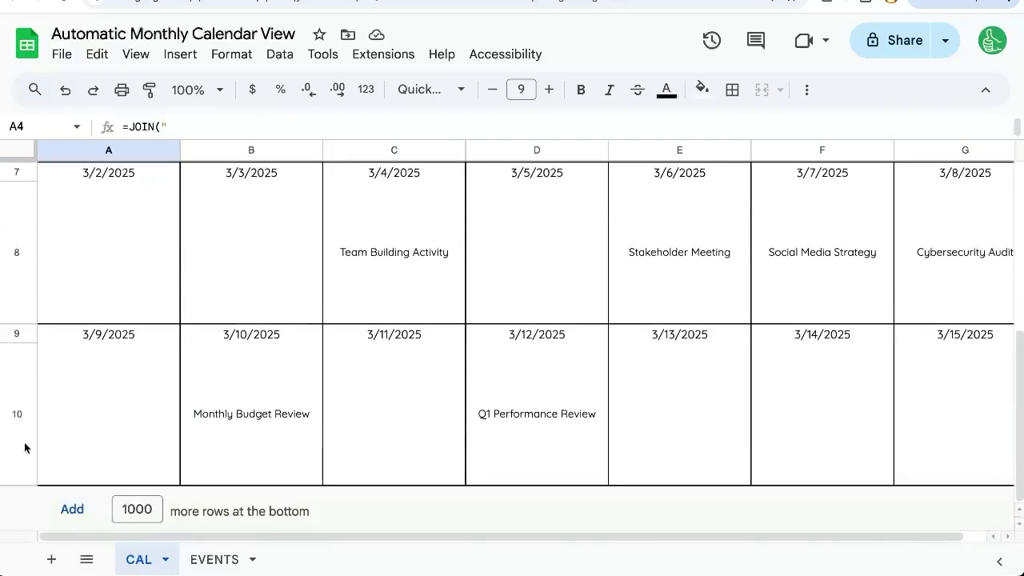
double_click(136, 509)
type("10")
key("Return")
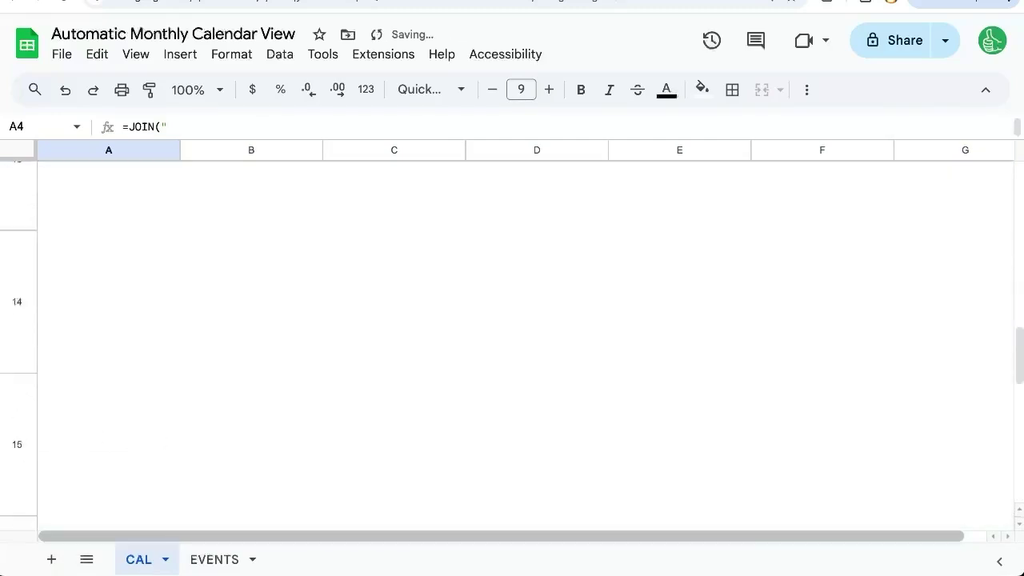
Copy the 3/9–3/15 week rows and paste them at row 11 as 3/16–3/22/2025.
scroll(200, 363, "up", 10)
scroll(197, 366, "down", 5)
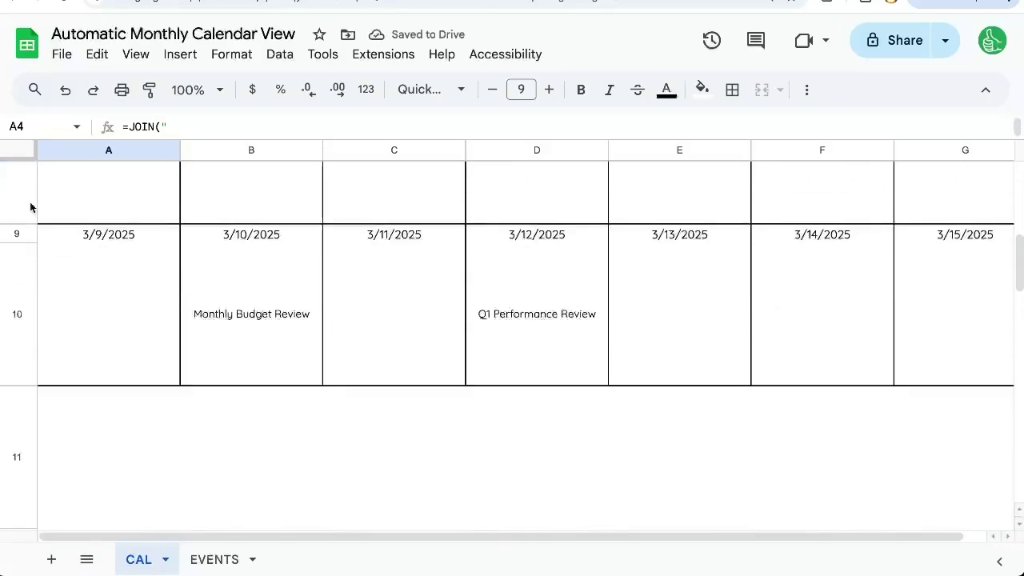
left_click_drag(18, 234, 18, 308)
key("ctrl+c")
left_click(15, 416)
key("ctrl+v")
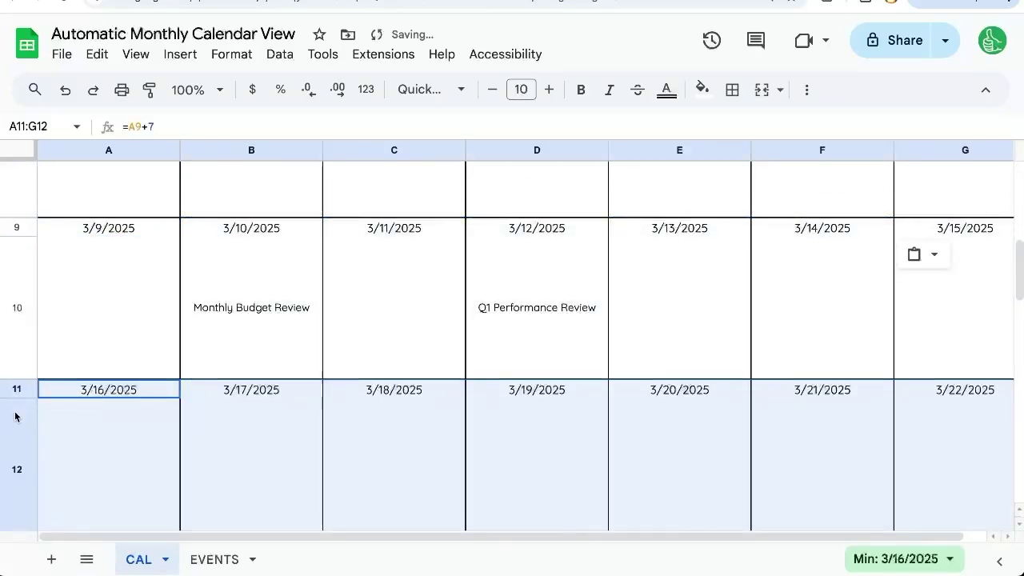
Paste the last week at row 13 as 3/23–3/29/2025 and verify the A13 and E13 formulas.
scroll(15, 417, "down", 2)
left_click(15, 413)
key("ctrl+v")
scroll(85, 355, "down", 1)
left_click(110, 330)
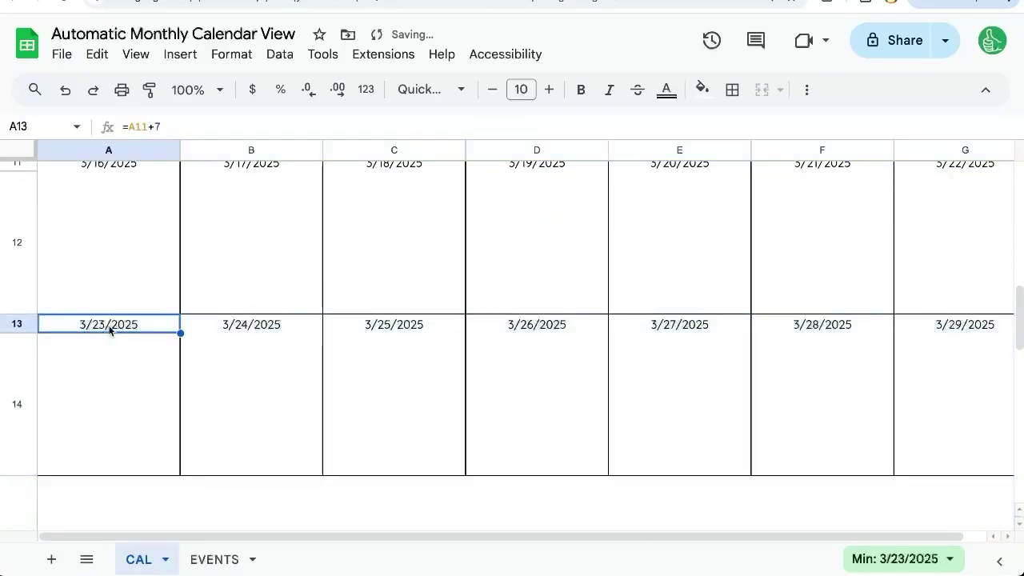
left_click(686, 330)
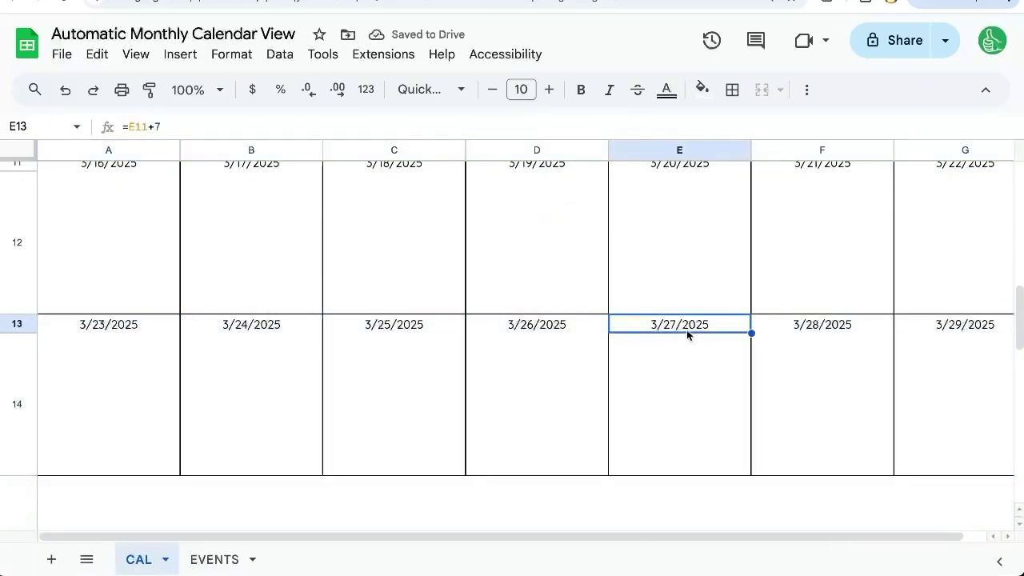
scroll(693, 320, "up", 10)
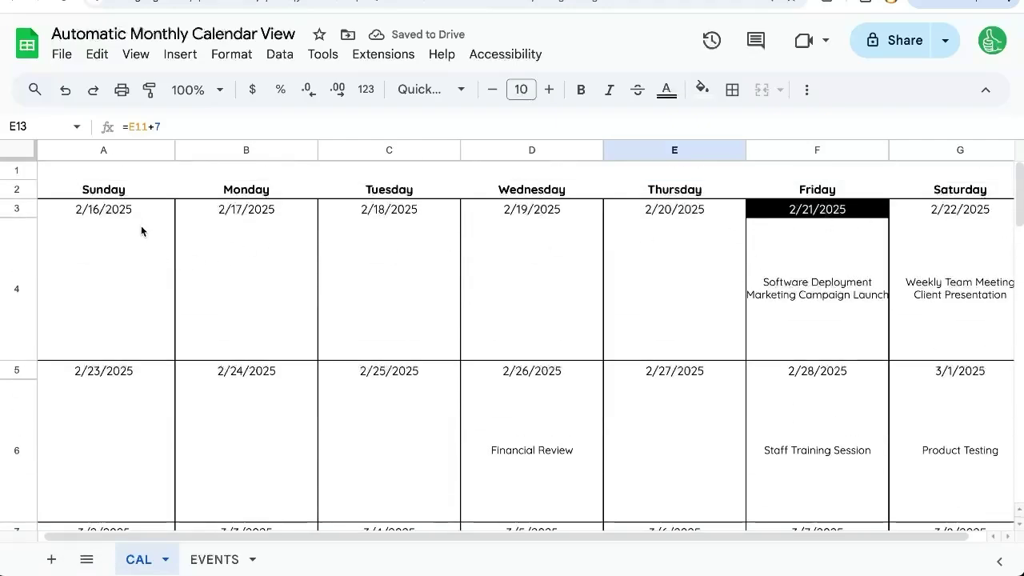
left_click(138, 209)
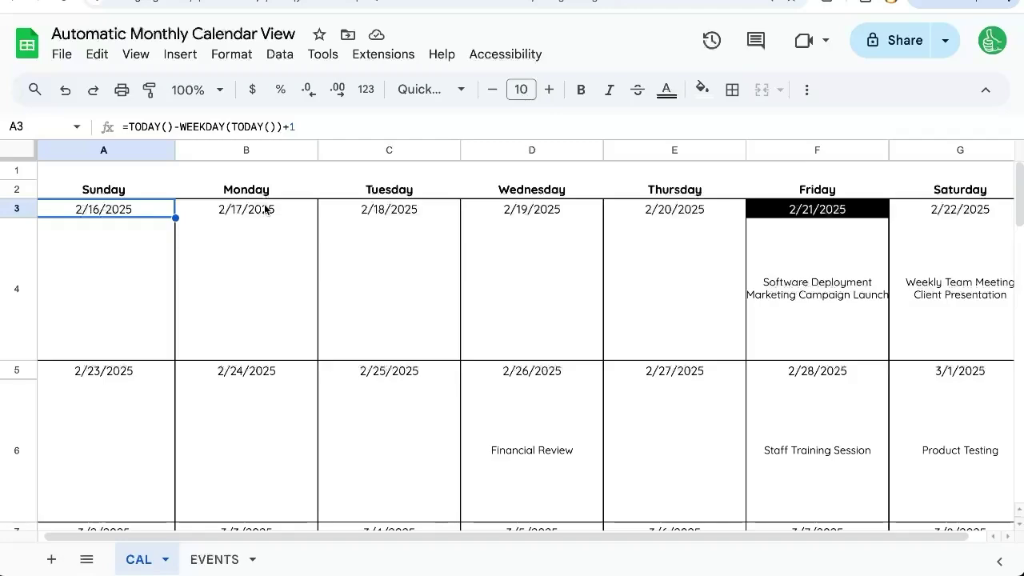
left_click_drag(952, 209, 116, 226)
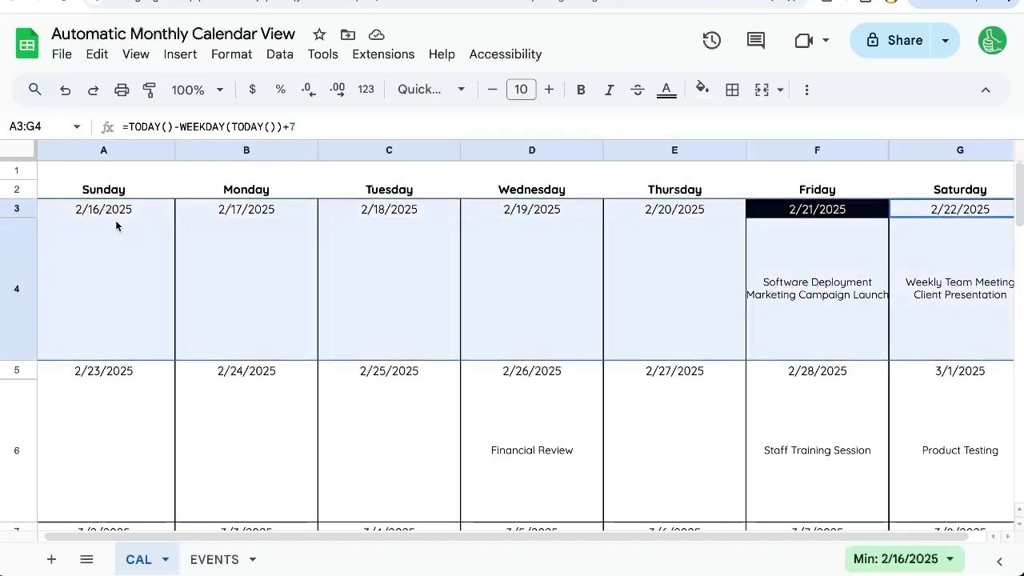
left_click(118, 209)
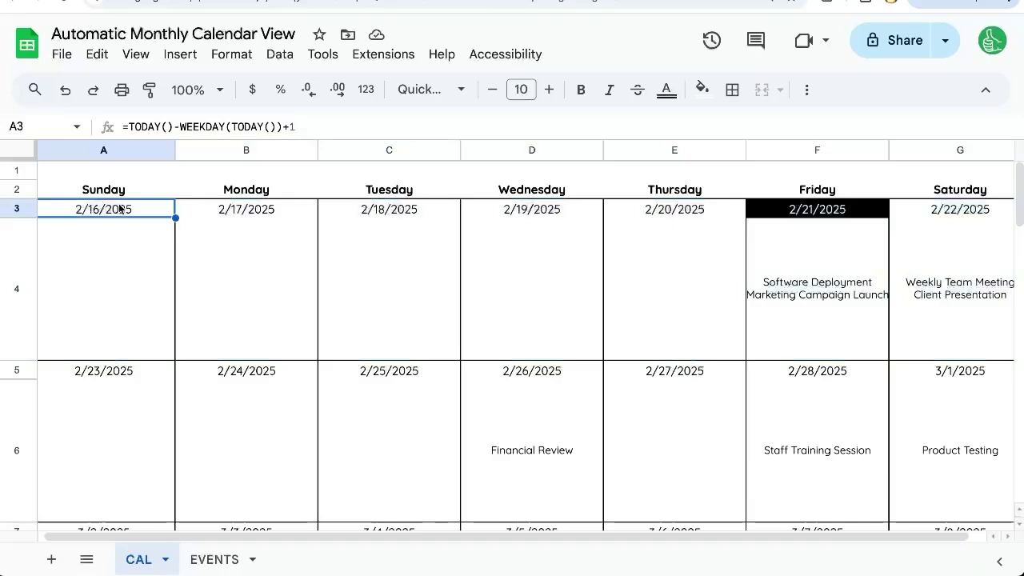
left_click(112, 371)
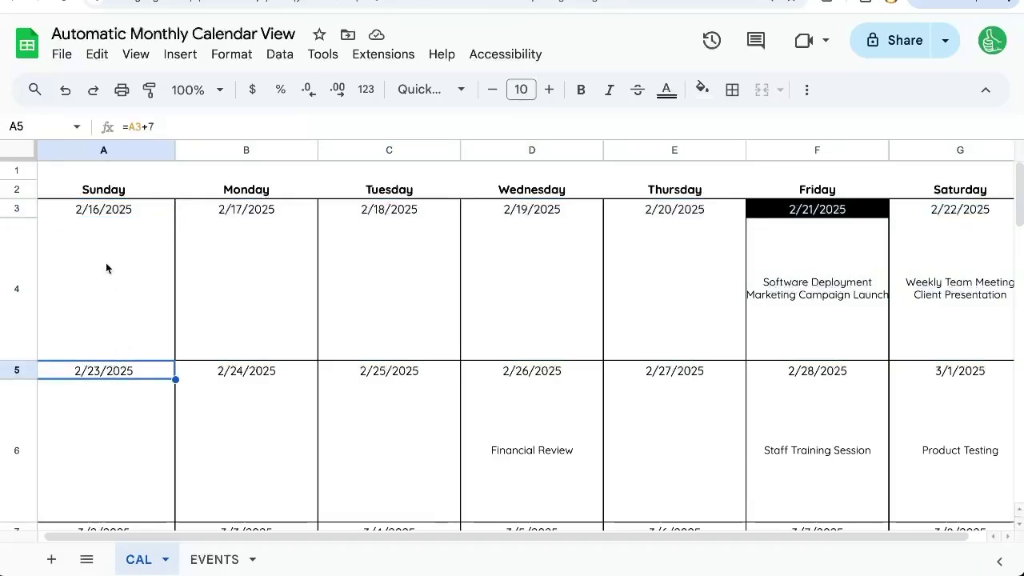
left_click(105, 210)
left_click(895, 302, "shift")
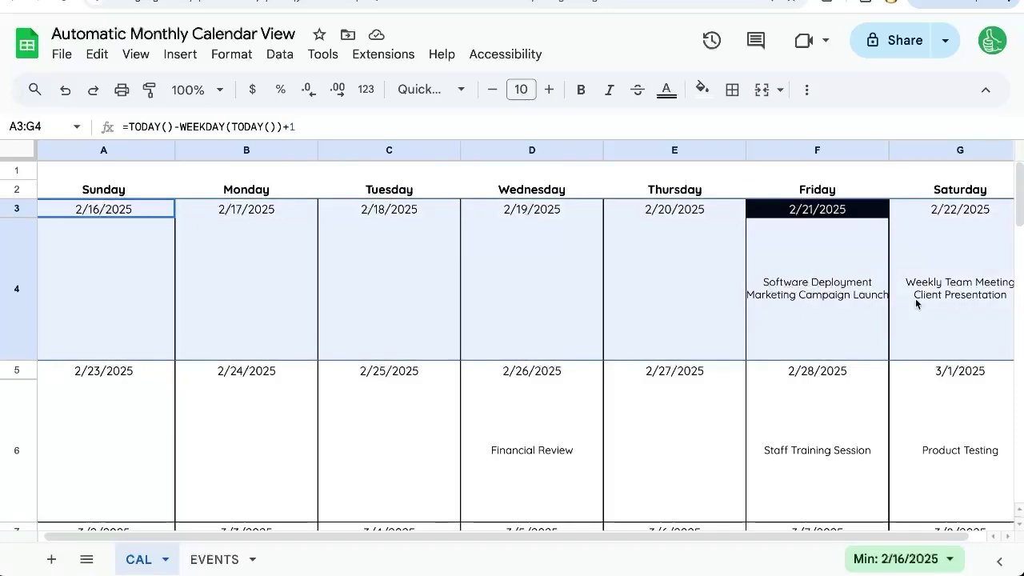
left_click(84, 369)
left_click(154, 211)
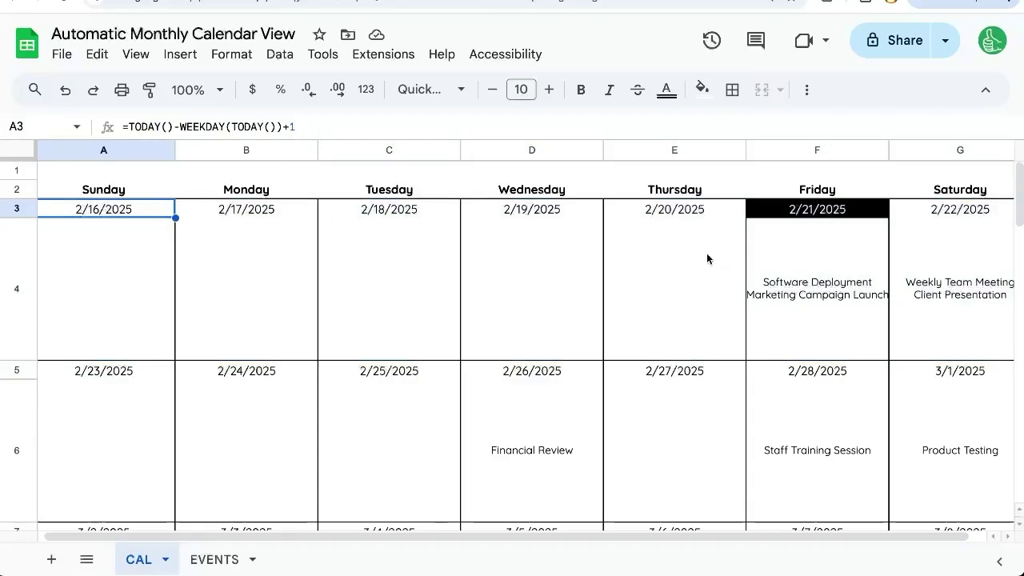
left_click(542, 445)
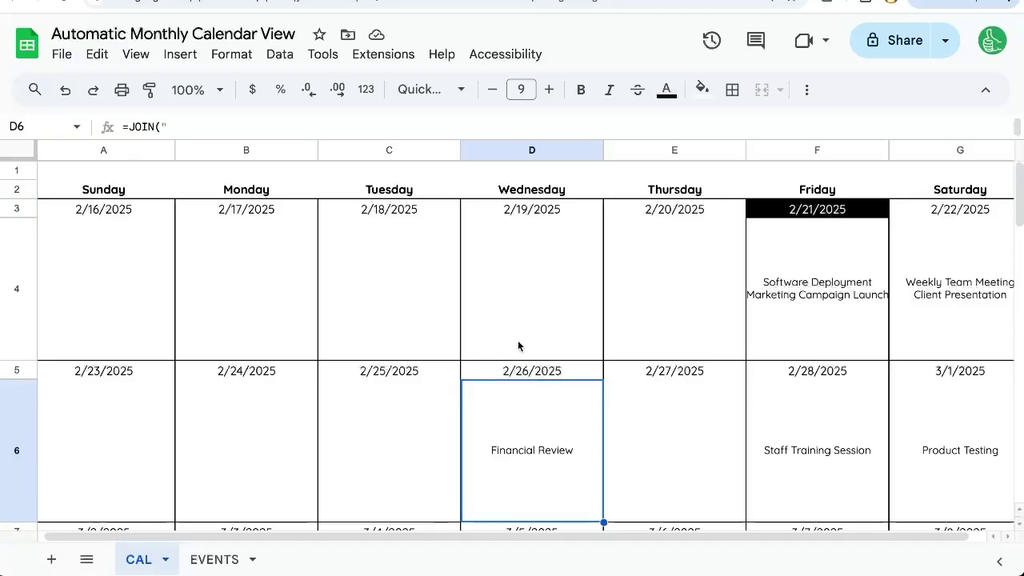
scroll(253, 368, "down", 5)
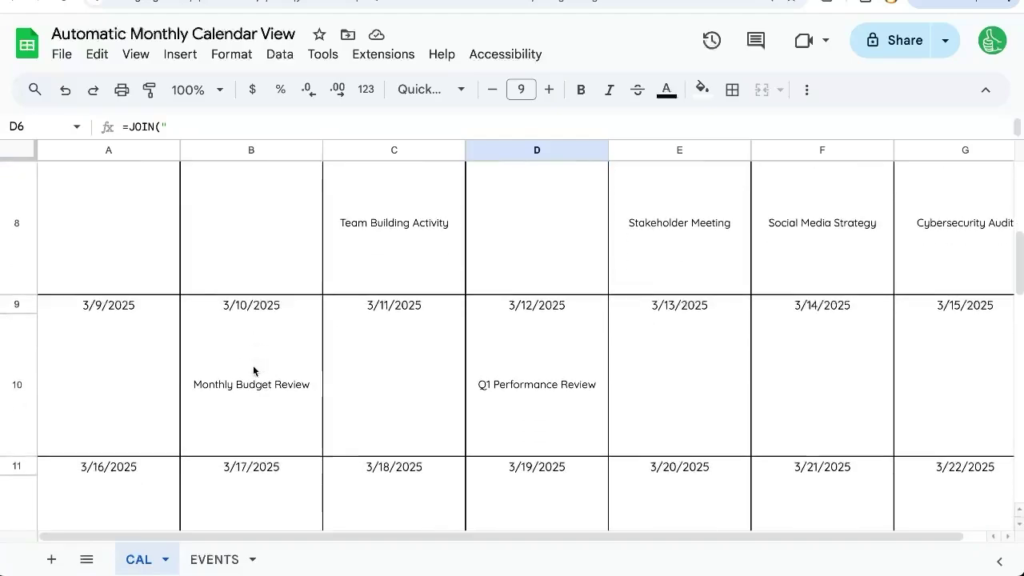
scroll(252, 370, "down", 6)
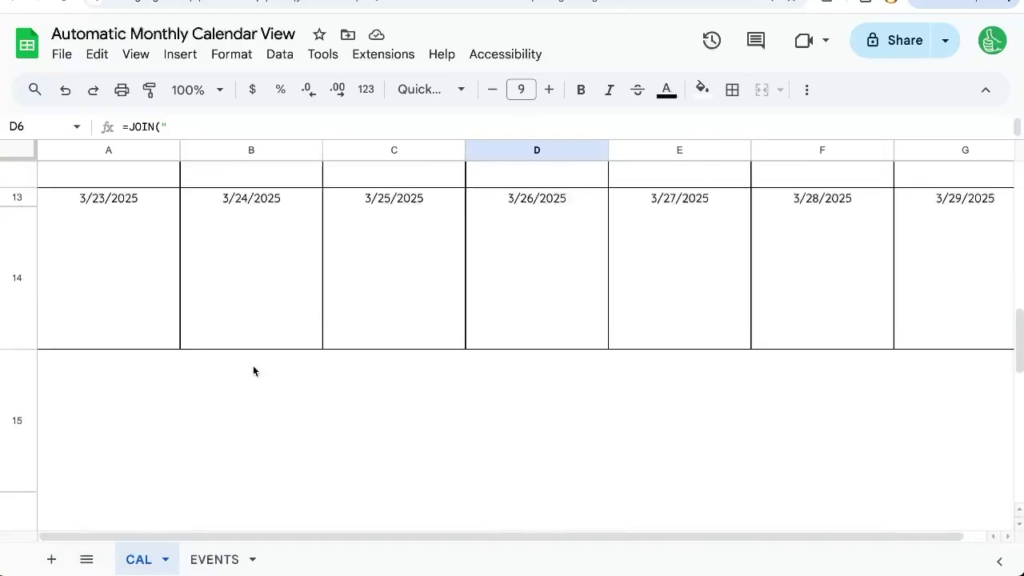
scroll(253, 371, "up", 11)
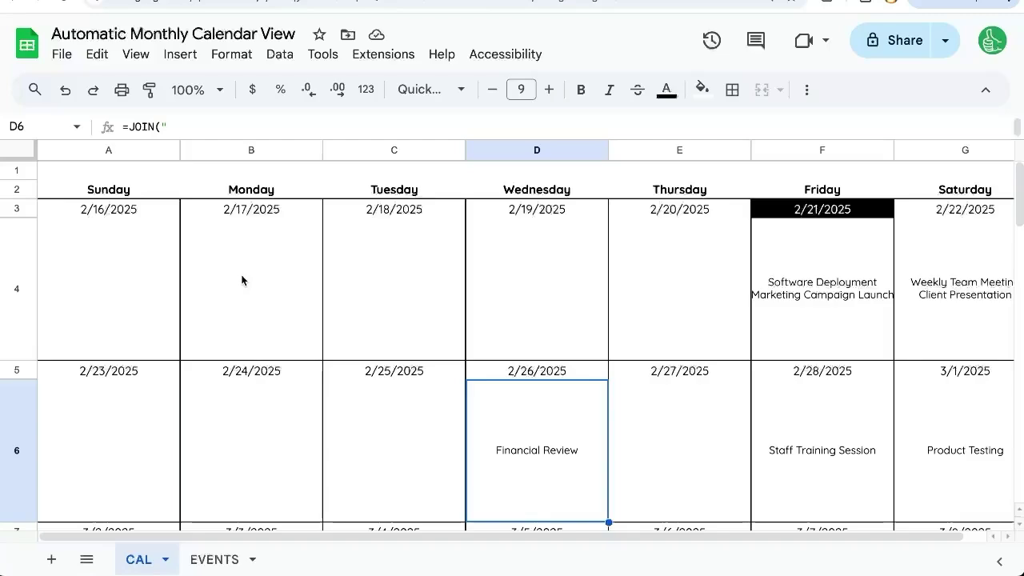
left_click(176, 277)
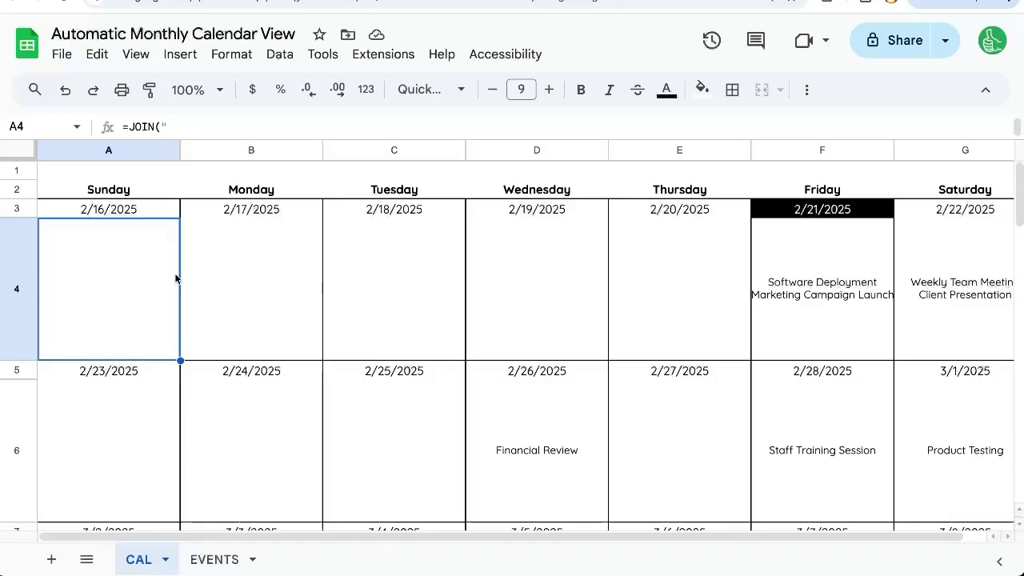
left_click(214, 559)
left_click(138, 558)
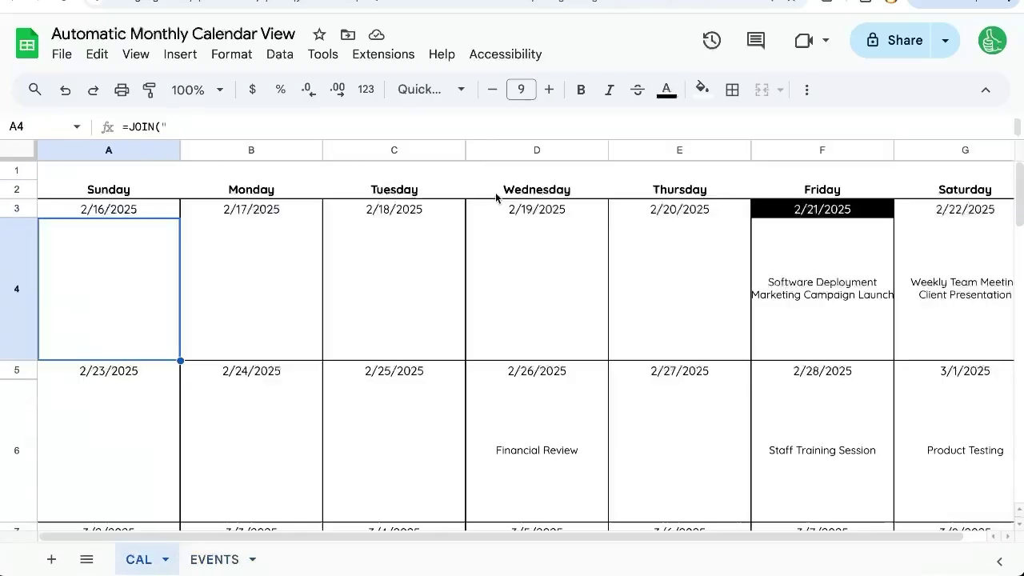
left_click(486, 239)
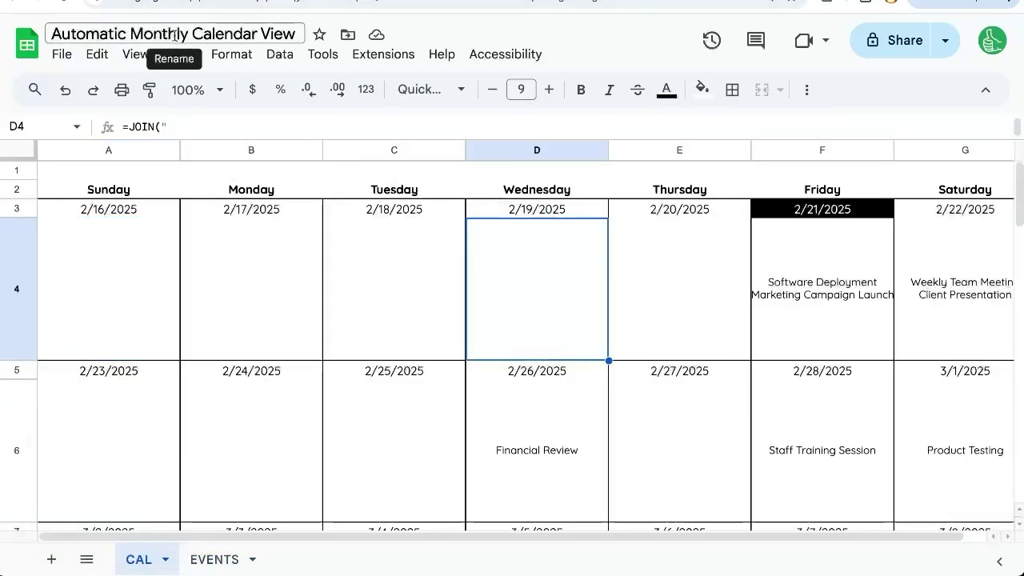
left_click(416, 306)
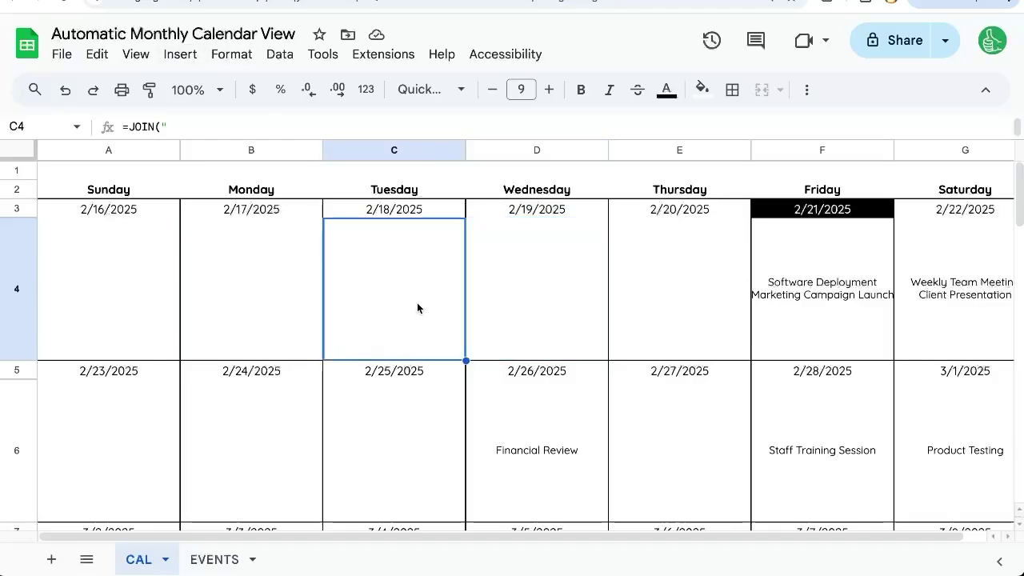